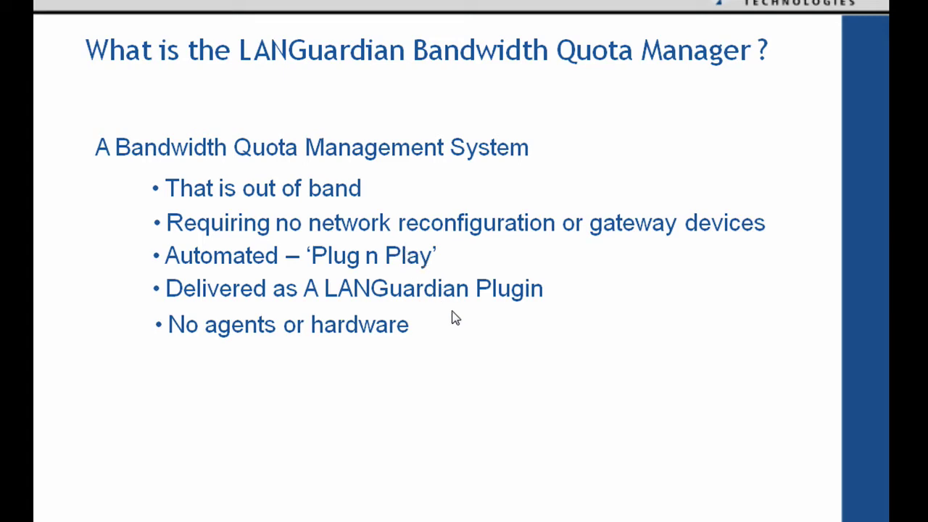
- Advance to the network diagram slide showing remote sites, network core, firewall and internet
{"action": "left_click", "coordinate": [449, 317]}
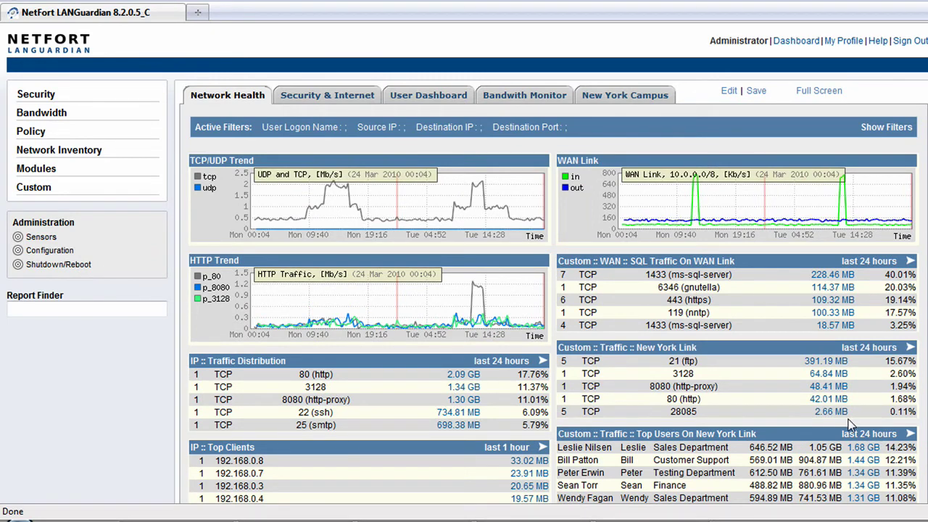
- Go to Modules > Bandwidth Quota > Configuration to list the policy groups
{"action": "left_click", "coordinate": [49, 174]}
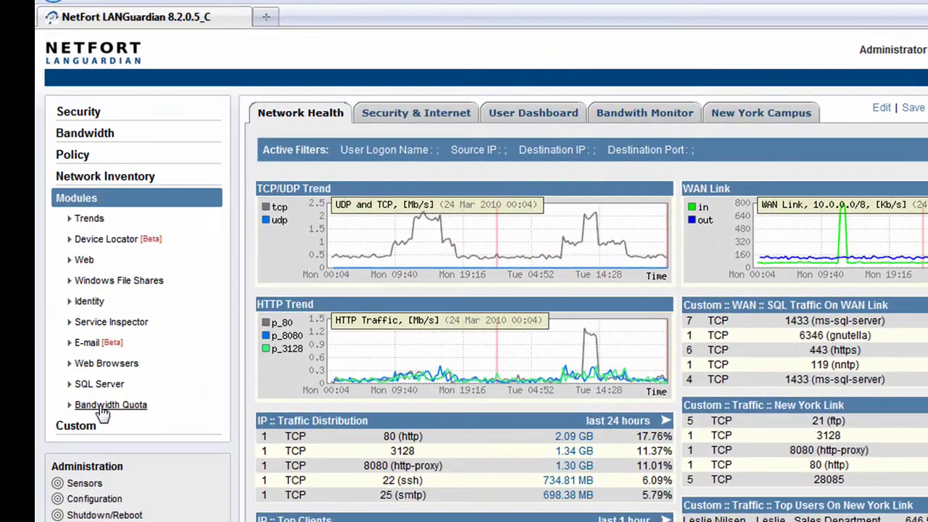
{"action": "left_click", "coordinate": [102, 409]}
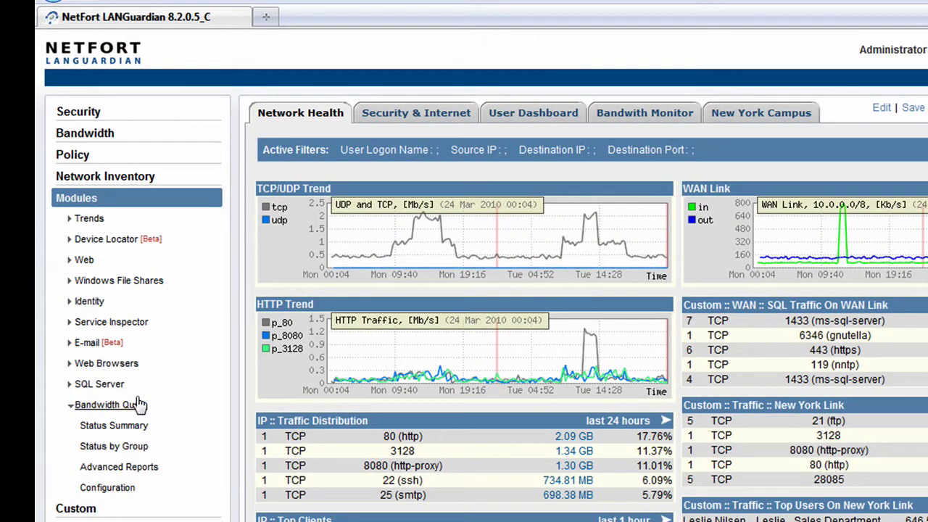
{"action": "left_click", "coordinate": [108, 490]}
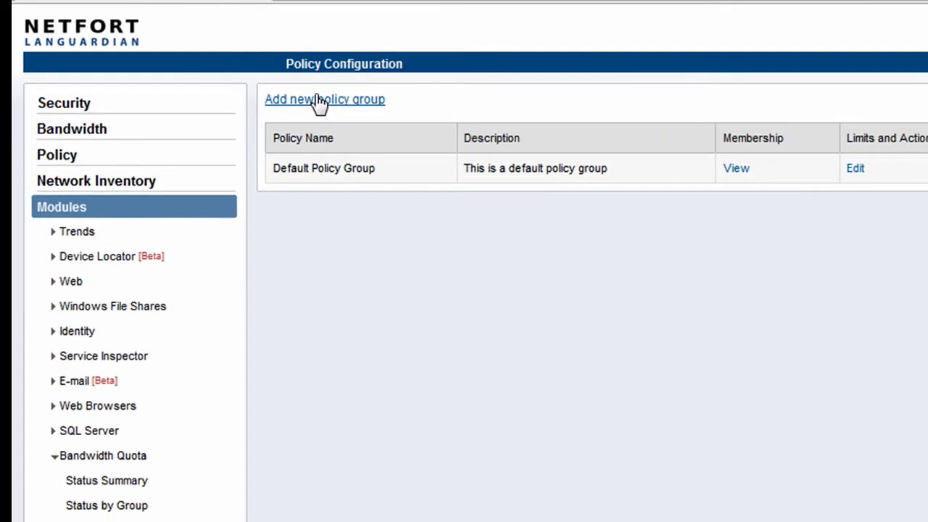
- Add a new policy group named Students with the description 'Residential Network'
{"action": "left_click", "coordinate": [319, 100]}
{"action": "left_click", "coordinate": [442, 108]}
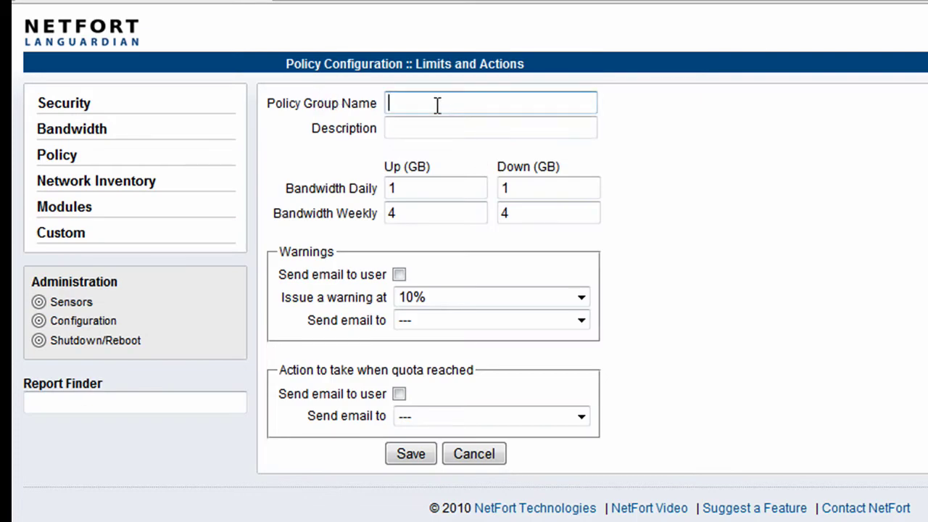
{"action": "type", "text": "S"}
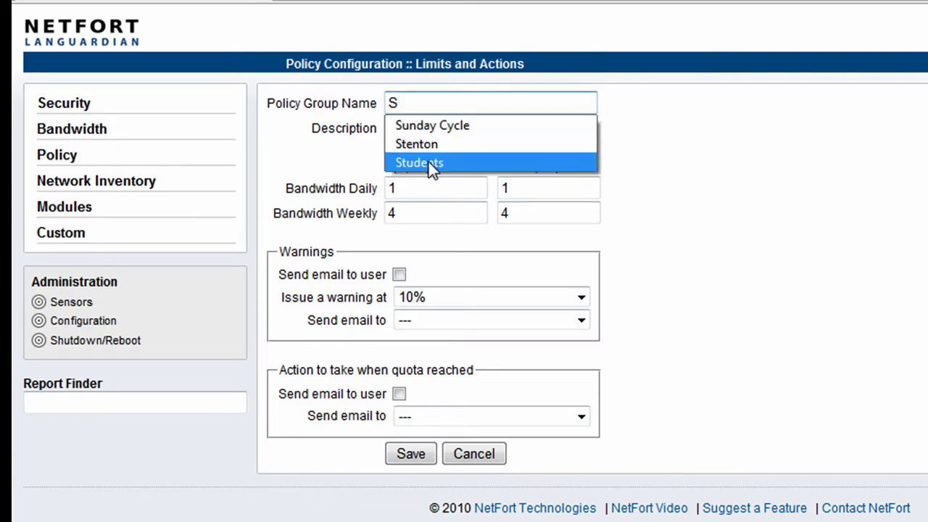
{"action": "left_click", "coordinate": [428, 162]}
{"action": "left_click", "coordinate": [426, 128]}
{"action": "right_click", "coordinate": [453, 132]}
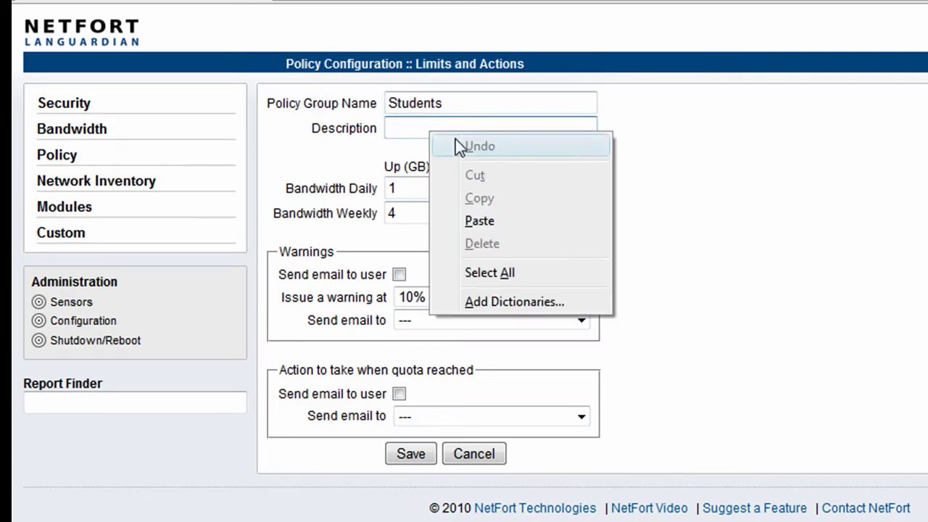
{"action": "left_click", "coordinate": [484, 215]}
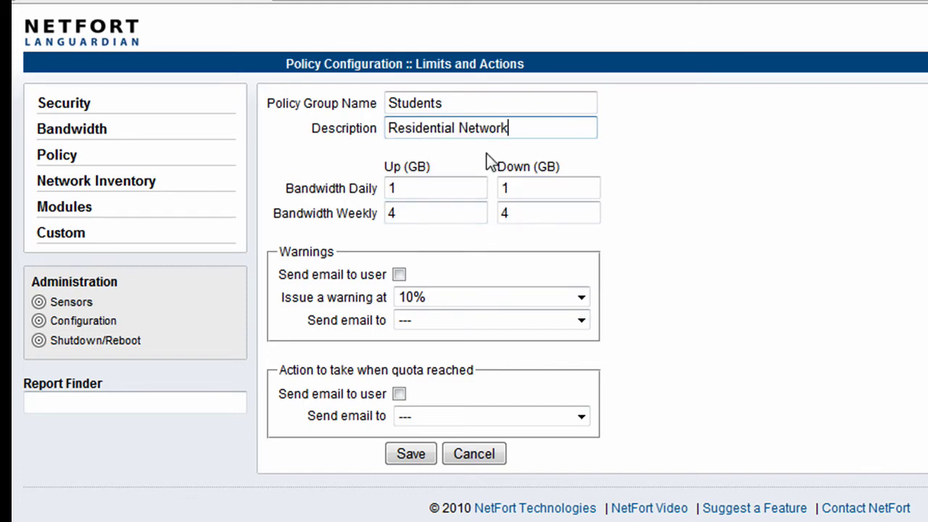
- Set daily limits to 5 GB up and 10 GB down, weekly to 20 and 50
{"action": "double_click", "coordinate": [409, 186]}
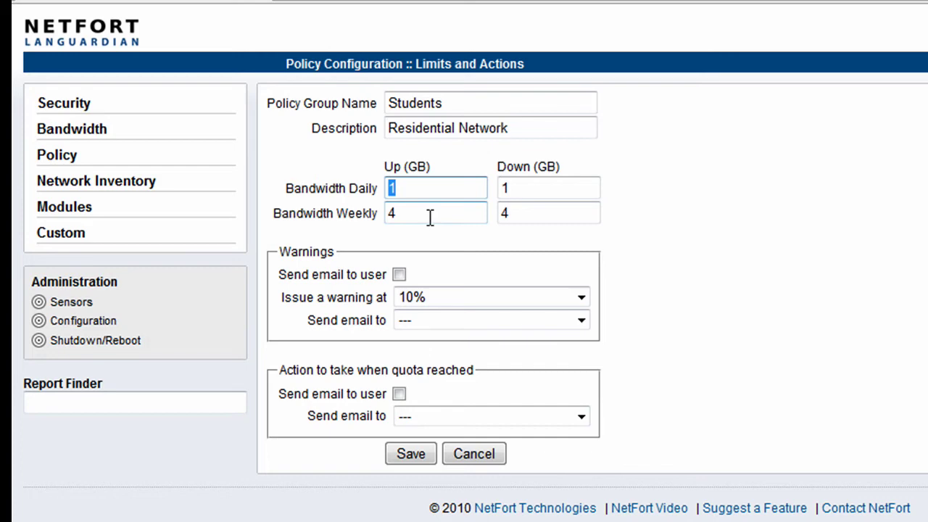
{"action": "type", "text": "5"}
{"action": "double_click", "coordinate": [389, 212]}
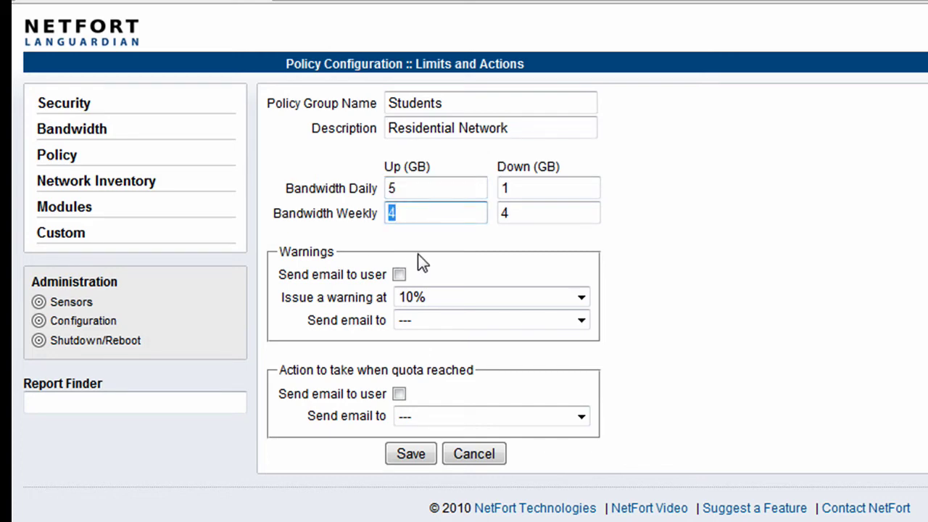
{"action": "type", "text": "20"}
{"action": "double_click", "coordinate": [508, 190]}
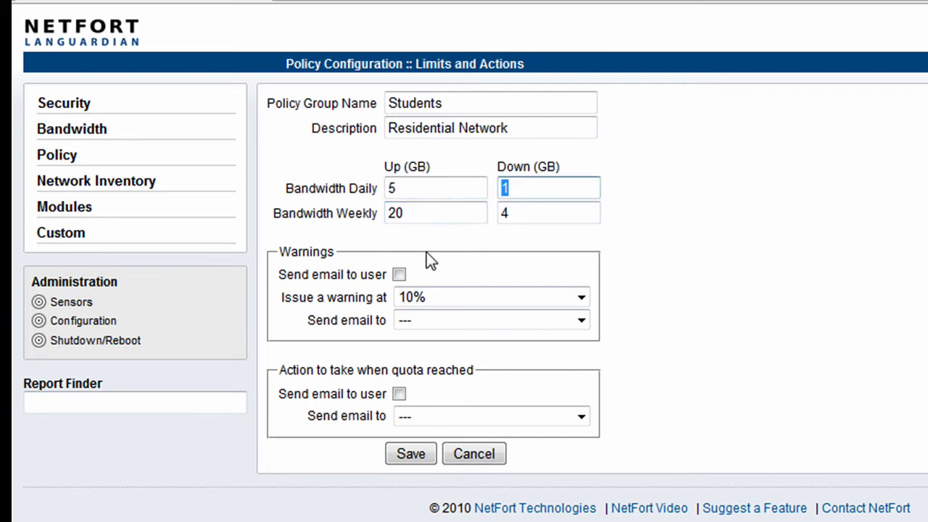
{"action": "type", "text": "10"}
{"action": "left_click", "coordinate": [529, 211]}
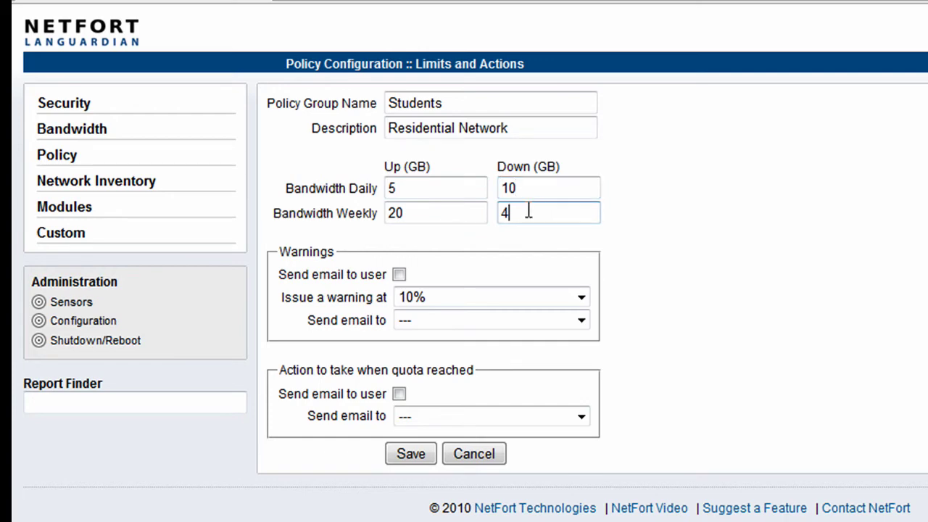
{"action": "double_click", "coordinate": [529, 212]}
{"action": "type", "text": "50"}
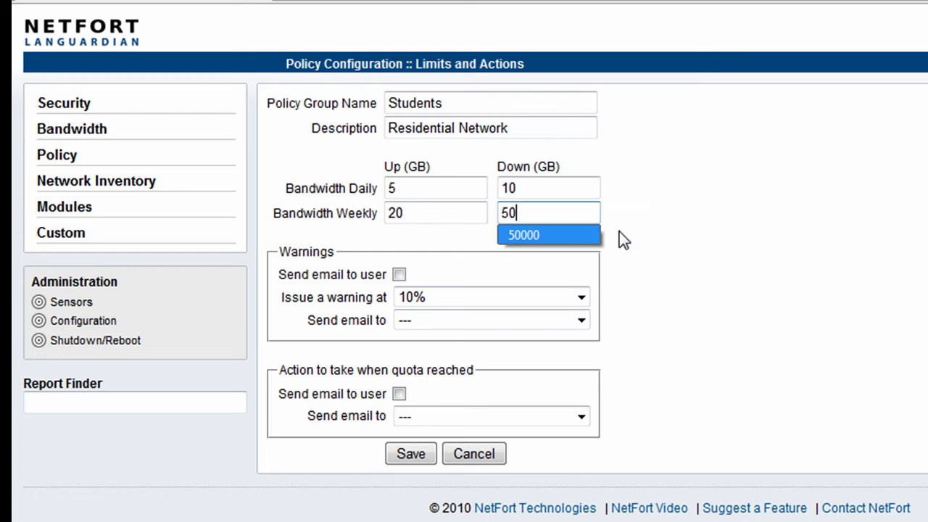
{"action": "left_click", "coordinate": [660, 157]}
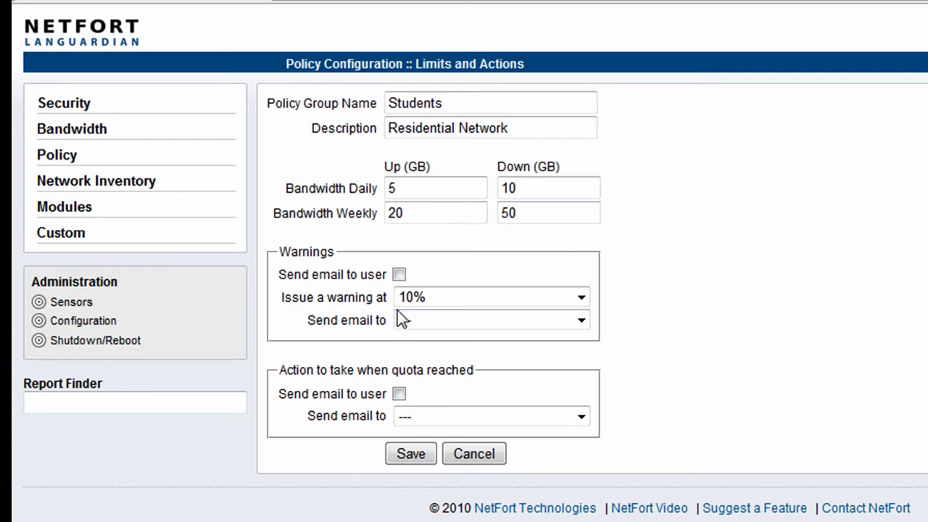
- Set a 90% warning threshold, e-mail the Security Team on warning and quota reached, then save
{"action": "left_click", "coordinate": [438, 297]}
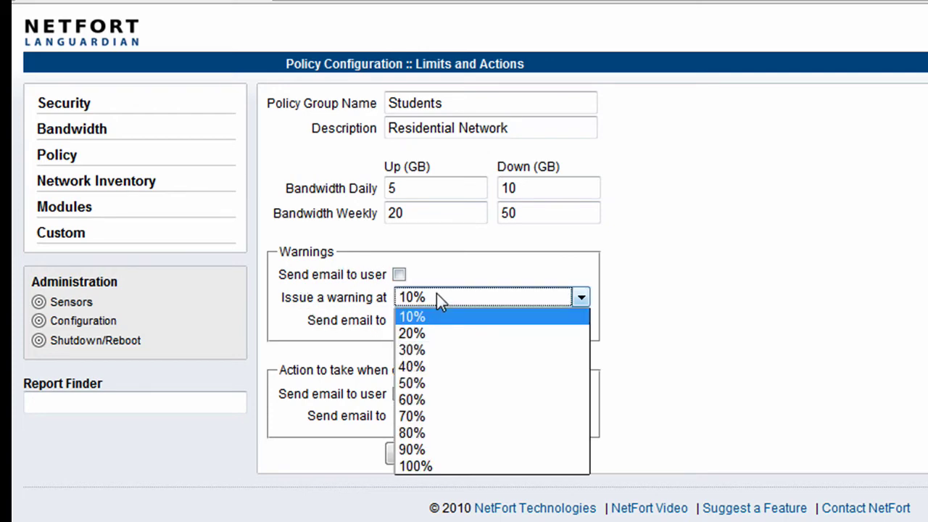
{"action": "left_click", "coordinate": [475, 449]}
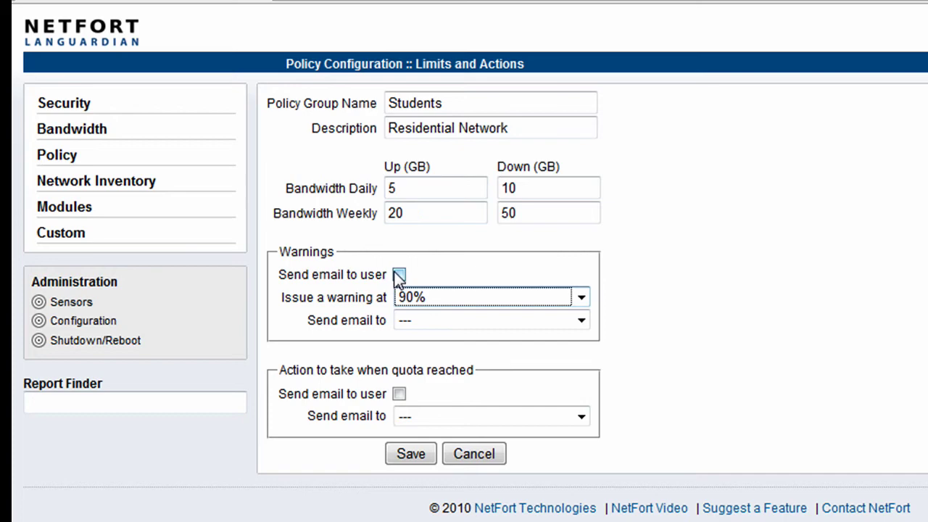
{"action": "left_click", "coordinate": [417, 322]}
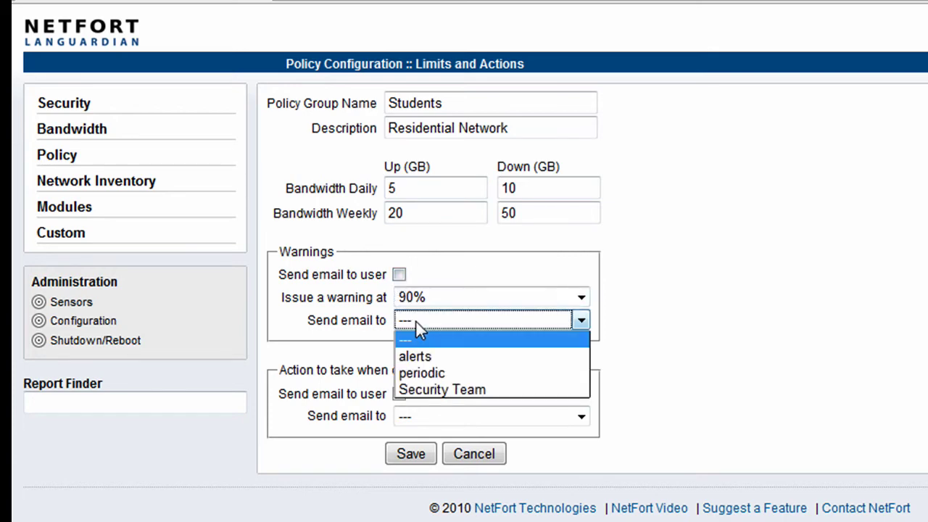
{"action": "left_click", "coordinate": [457, 392]}
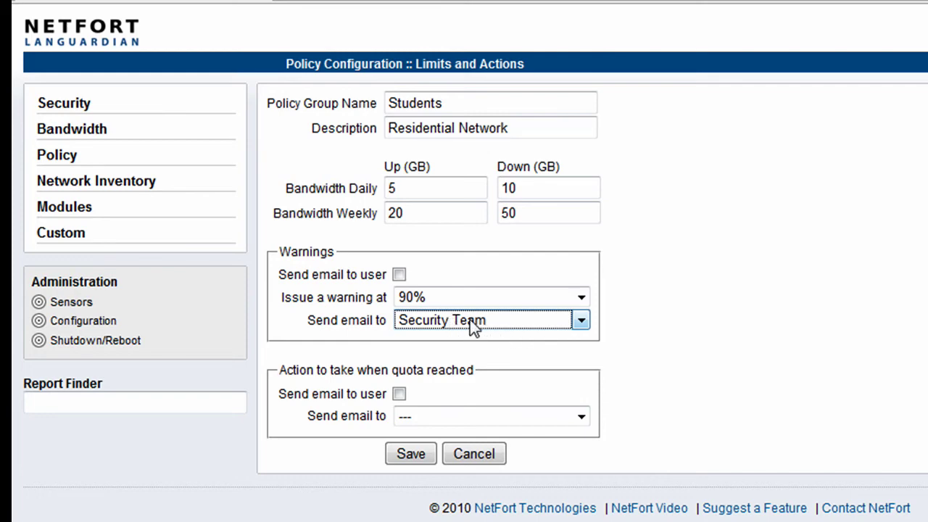
{"action": "left_click", "coordinate": [422, 411]}
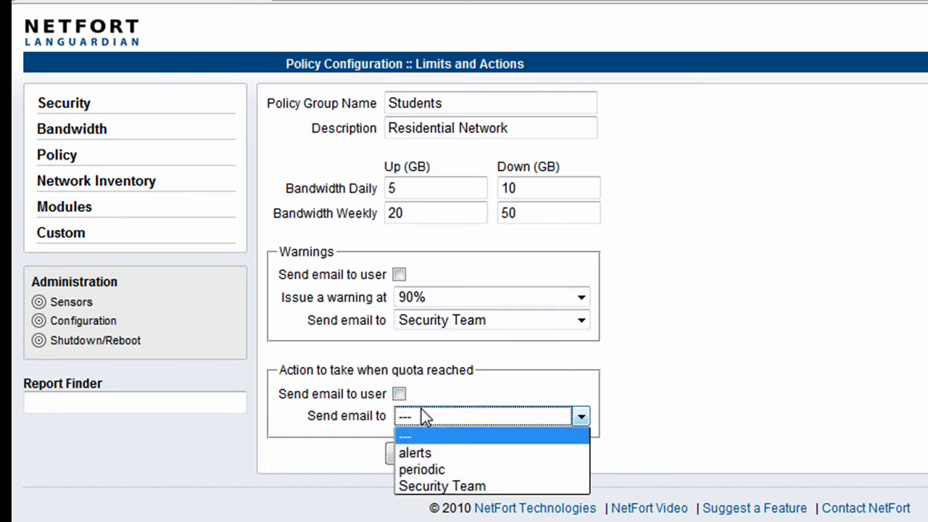
{"action": "left_click", "coordinate": [431, 484]}
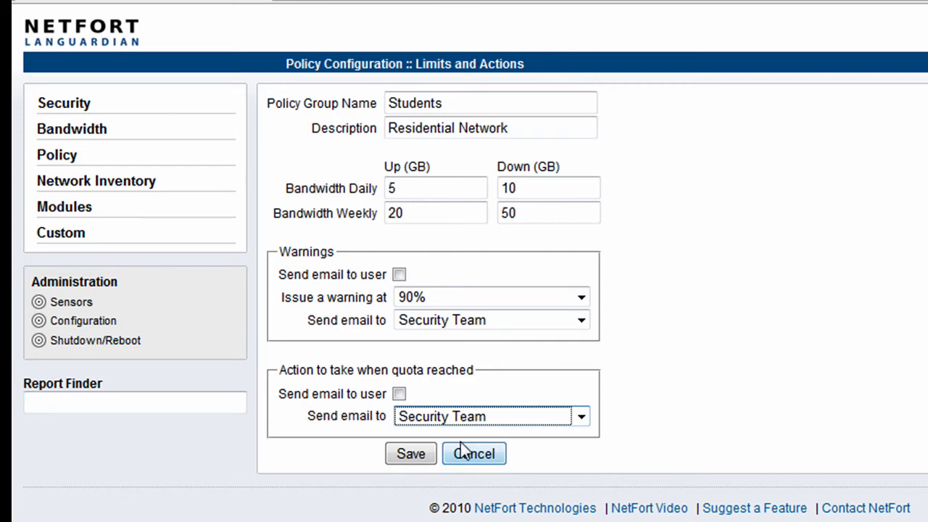
{"action": "left_click", "coordinate": [414, 456]}
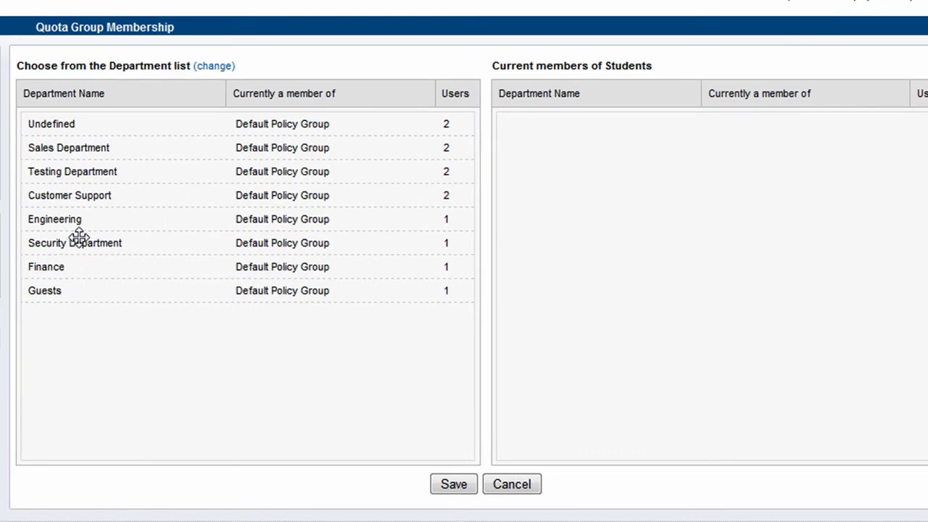
- Add Engineering and Testing Department to the Students group's members and save
{"action": "left_click_drag", "start_coordinate": [44, 218], "coordinate": [516, 124]}
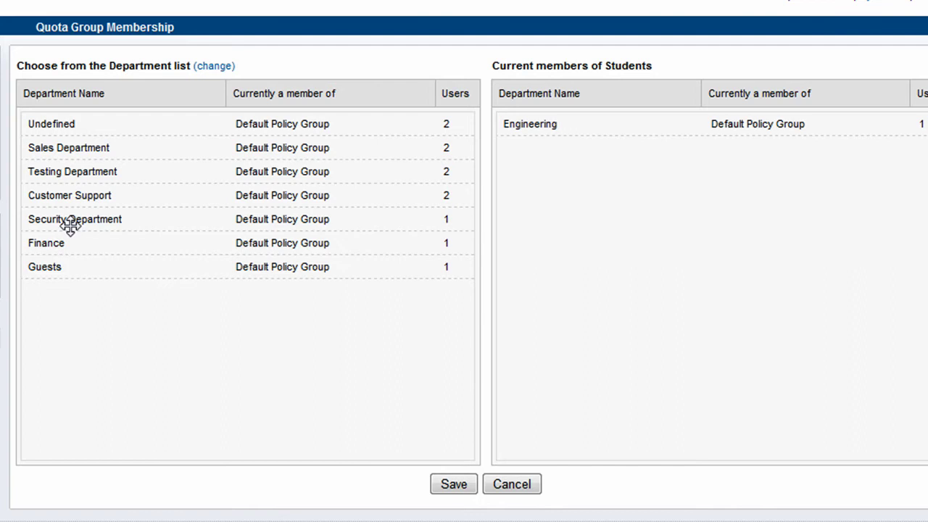
{"action": "left_click_drag", "start_coordinate": [50, 172], "coordinate": [512, 152]}
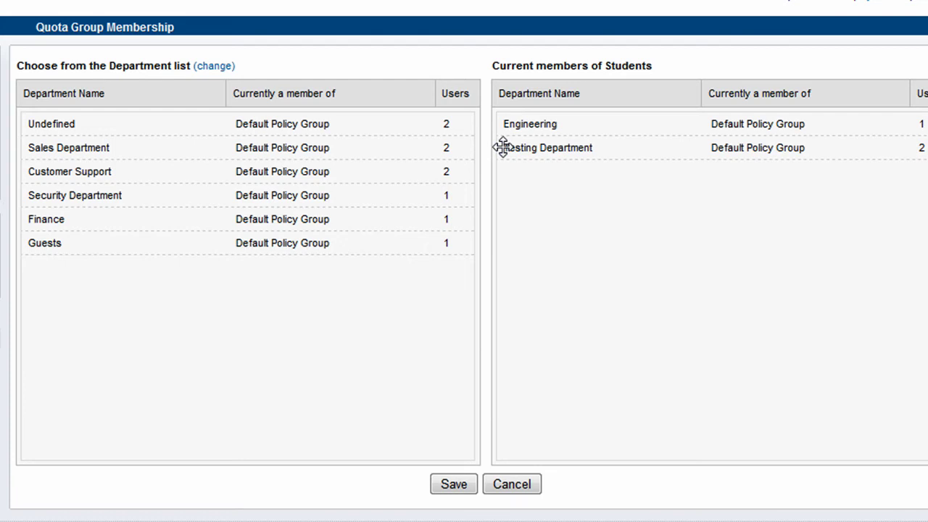
{"action": "left_click", "coordinate": [452, 488]}
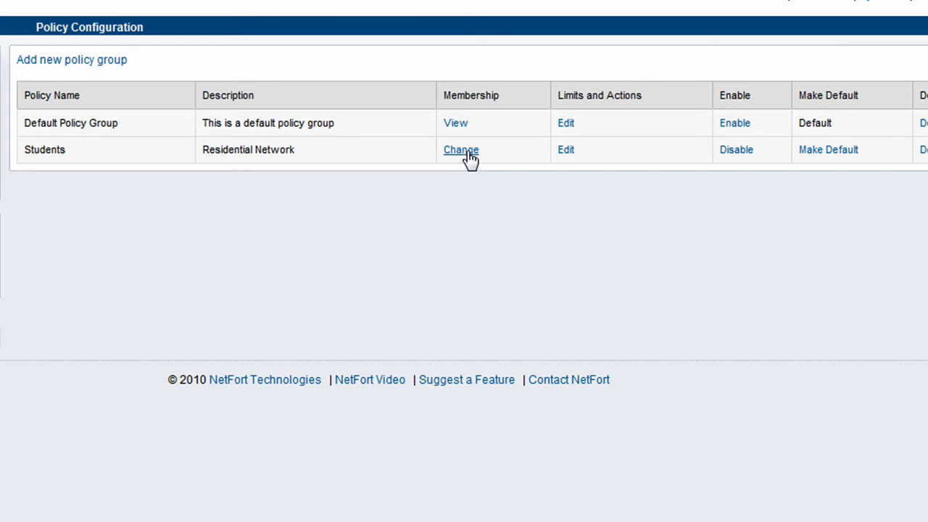
- Toggle the Students group's status in the policy table so it reads Enable
{"action": "left_click", "coordinate": [742, 151]}
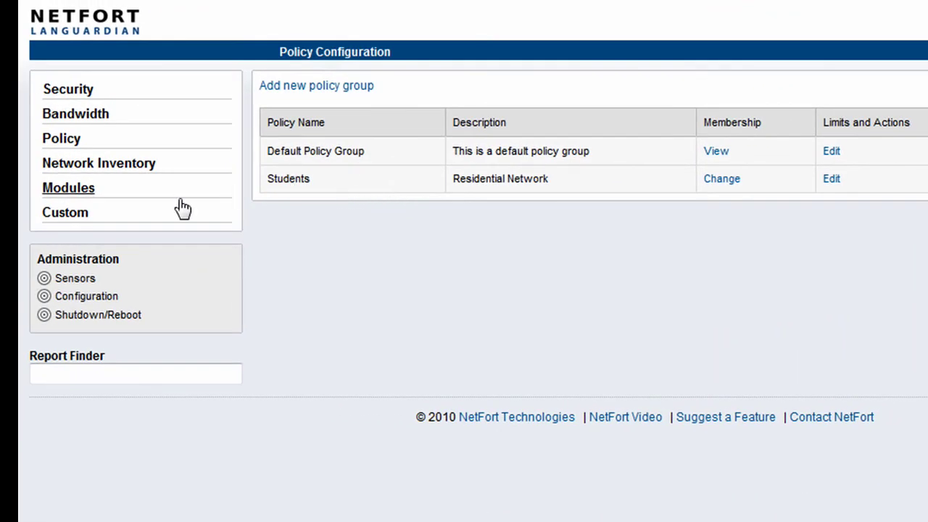
- Run the Bandwidth Quota Status Summary report with Quota Group set to any
{"action": "left_click", "coordinate": [65, 190]}
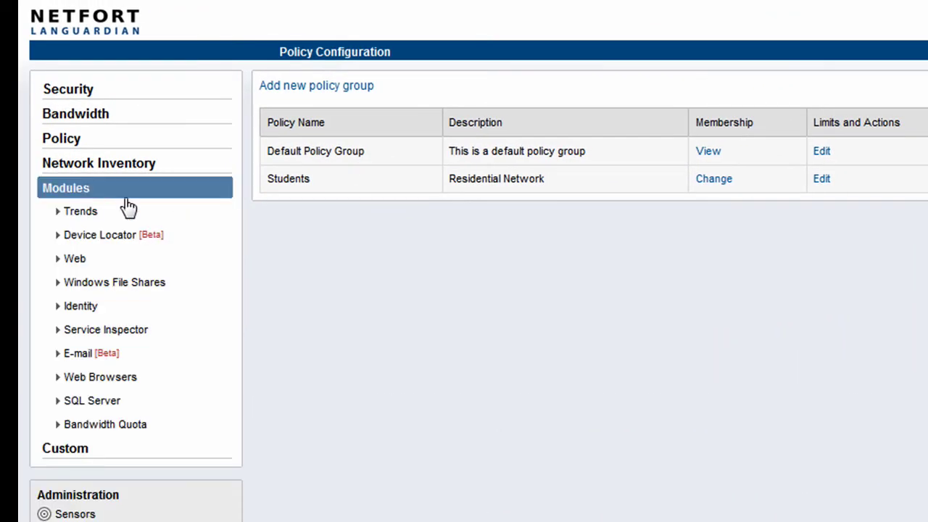
{"action": "left_click", "coordinate": [132, 425]}
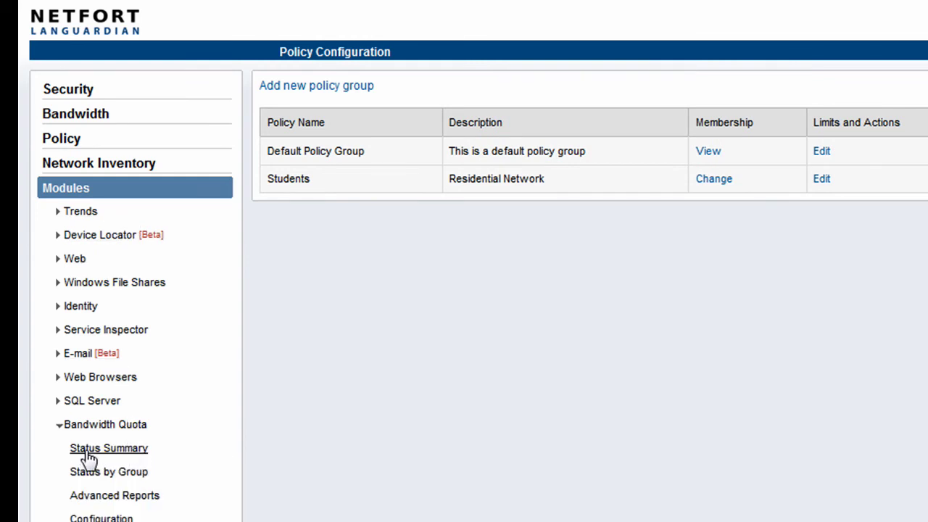
{"action": "left_click", "coordinate": [193, 442]}
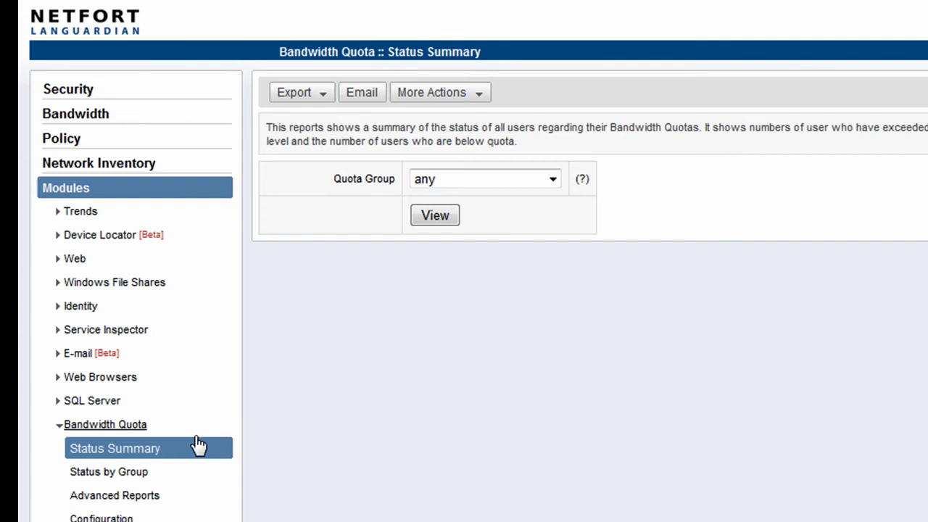
{"action": "left_click", "coordinate": [473, 178]}
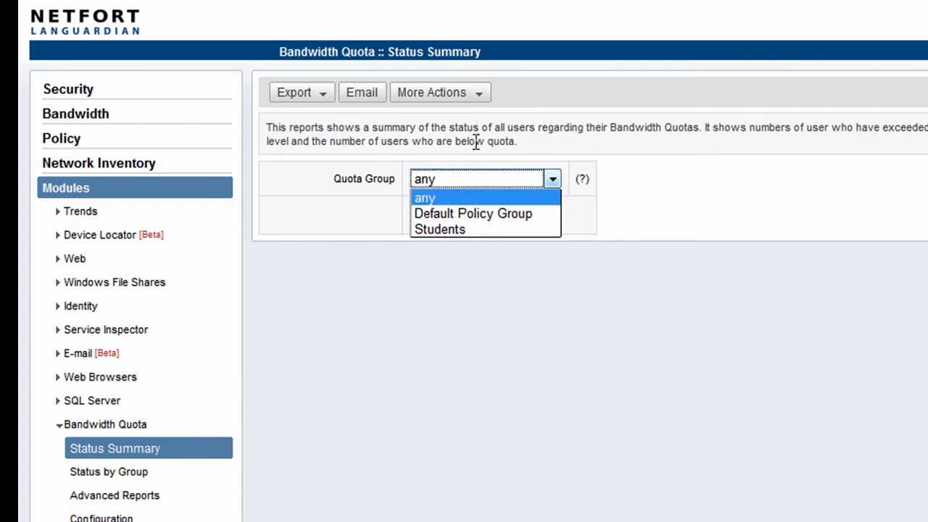
{"action": "left_click", "coordinate": [445, 196]}
{"action": "left_click", "coordinate": [438, 215]}
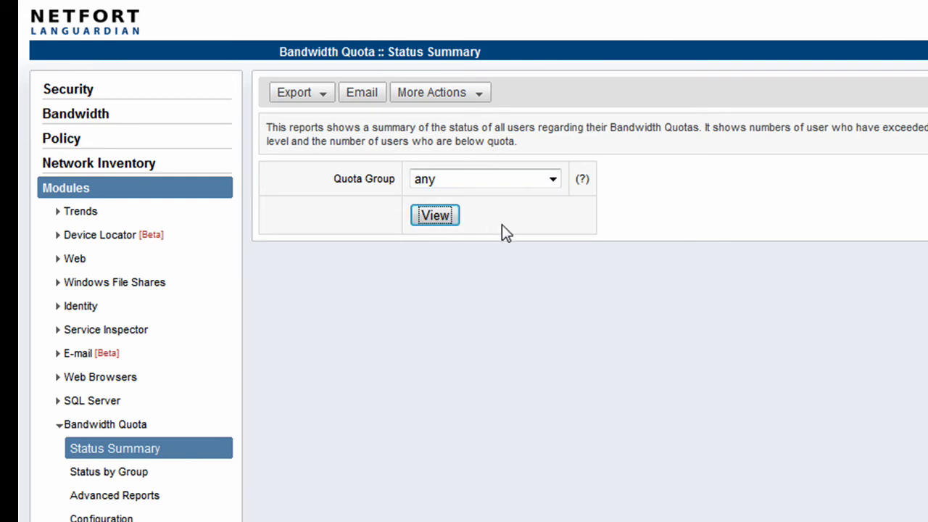
{"action": "scroll", "coordinate": [494, 226], "scroll_direction": "down", "scroll_amount": 3}
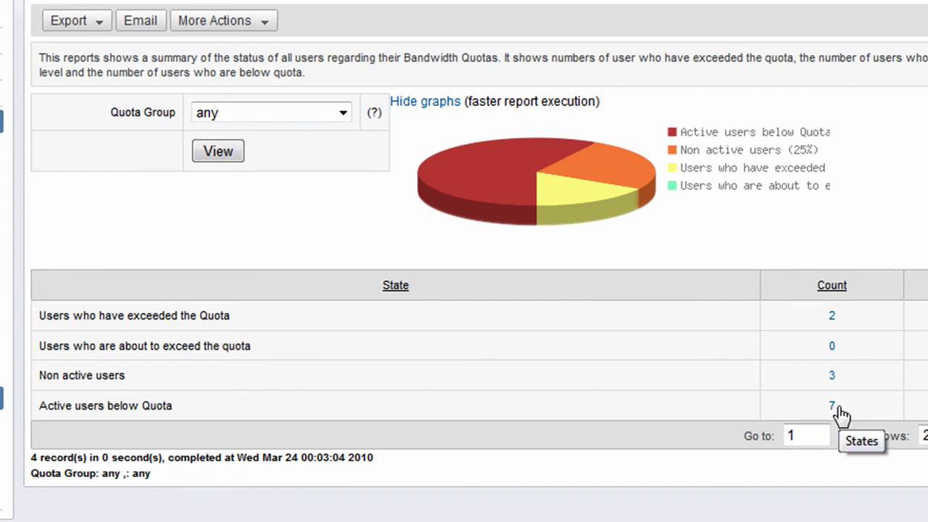
- List the 2 exceeded-quota users and drill into the first user's weekly upload and http destinations
{"action": "left_click", "coordinate": [833, 319]}
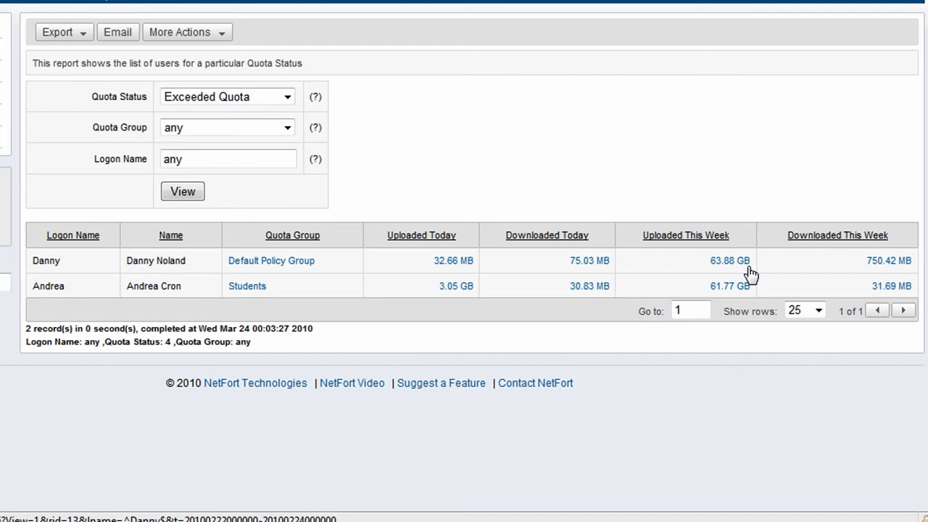
{"action": "left_click", "coordinate": [732, 266]}
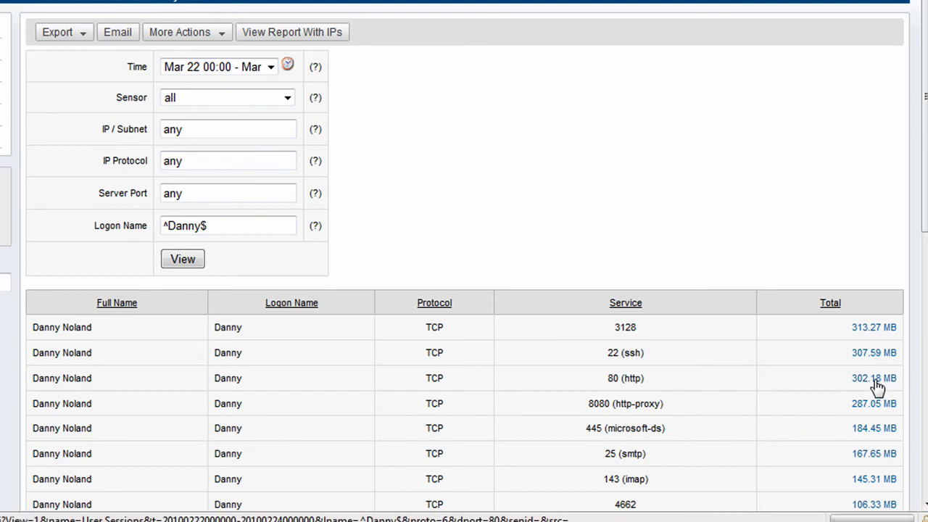
{"action": "left_click", "coordinate": [875, 380]}
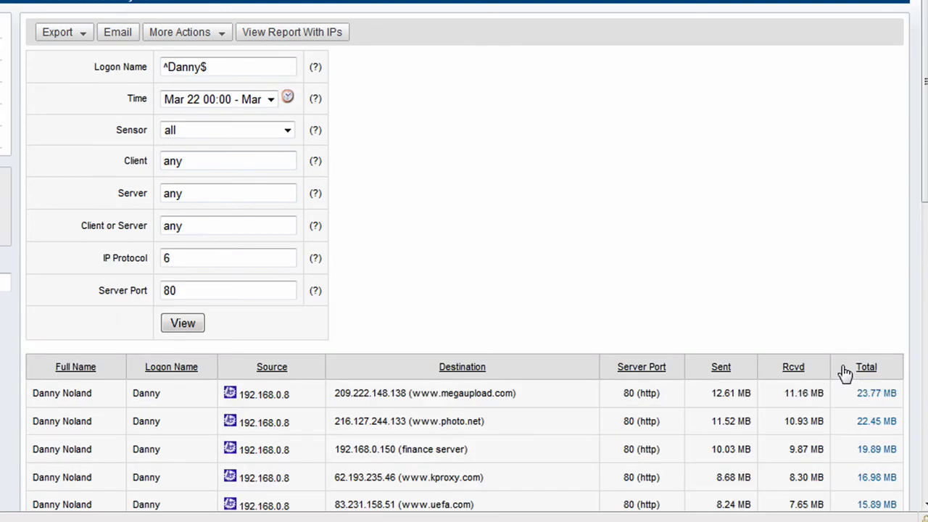
{"action": "scroll", "coordinate": [742, 357], "scroll_direction": "down", "scroll_amount": 3}
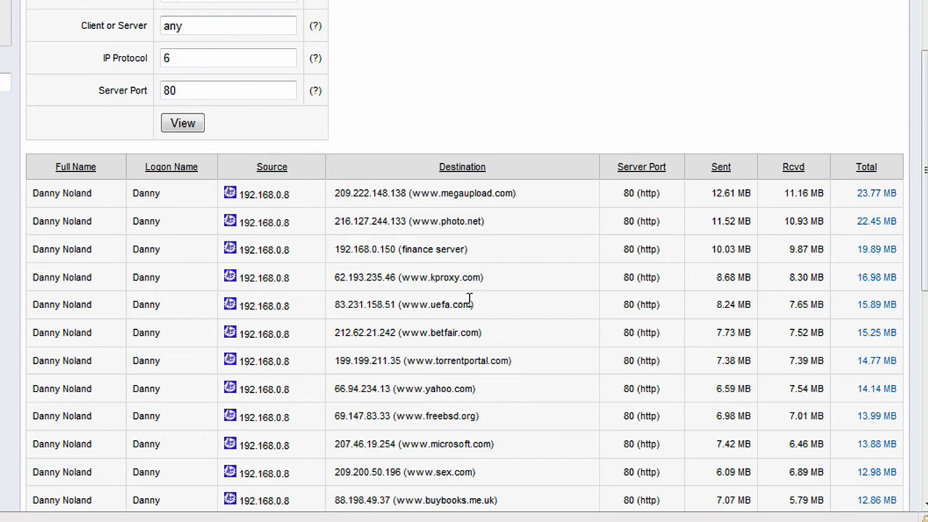
{"action": "scroll", "coordinate": [472, 309], "scroll_direction": "up", "scroll_amount": 3}
{"action": "scroll", "coordinate": [475, 311], "scroll_direction": "down", "scroll_amount": 3}
{"action": "scroll", "coordinate": [410, 298], "scroll_direction": "up", "scroll_amount": 3}
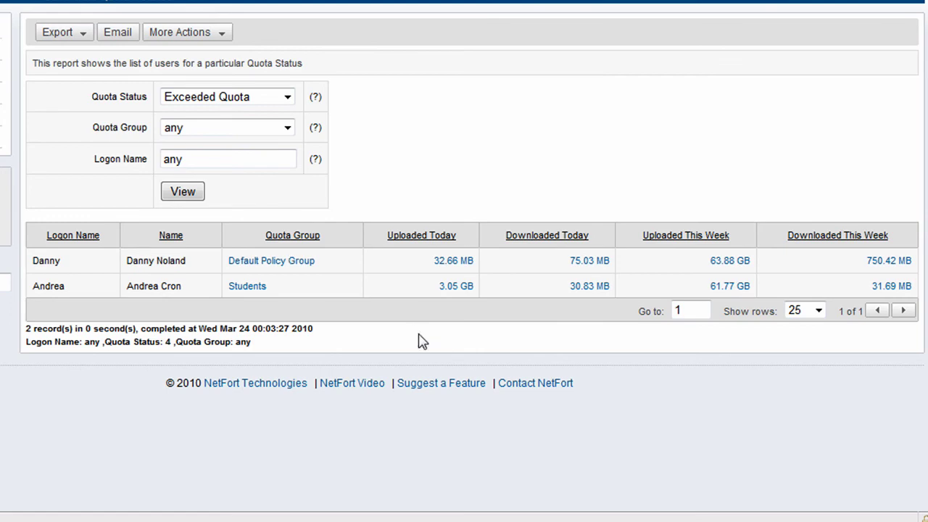
- Break down the Students user's 3.05 GB uploaded today by service, returning to that service report
{"action": "left_click", "coordinate": [456, 290]}
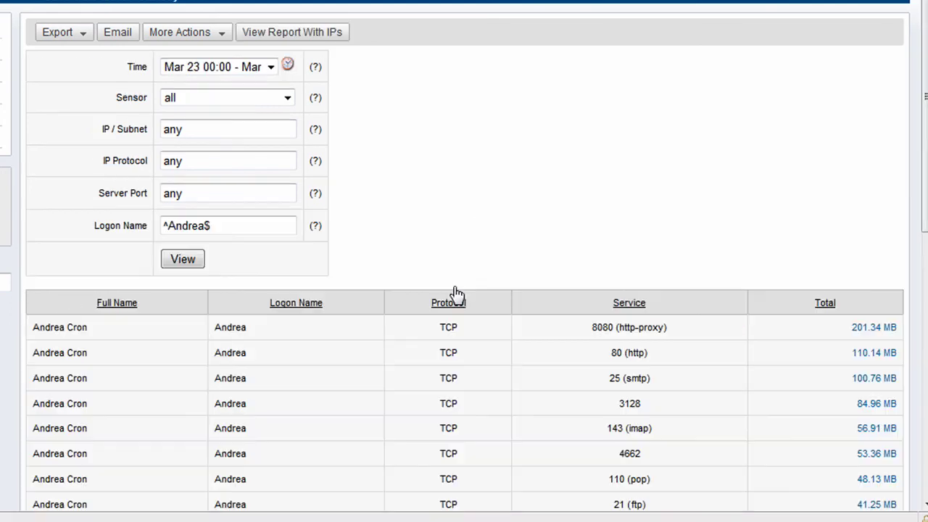
{"action": "scroll", "coordinate": [456, 292], "scroll_direction": "down", "scroll_amount": 3}
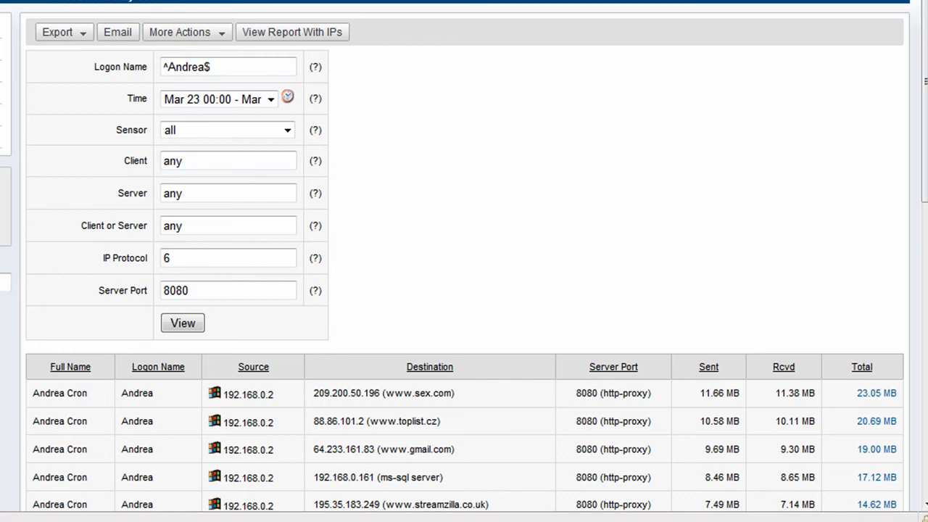
{"action": "key", "text": "alt+Left"}
{"action": "scroll", "coordinate": [377, 178], "scroll_direction": "up", "scroll_amount": 3}
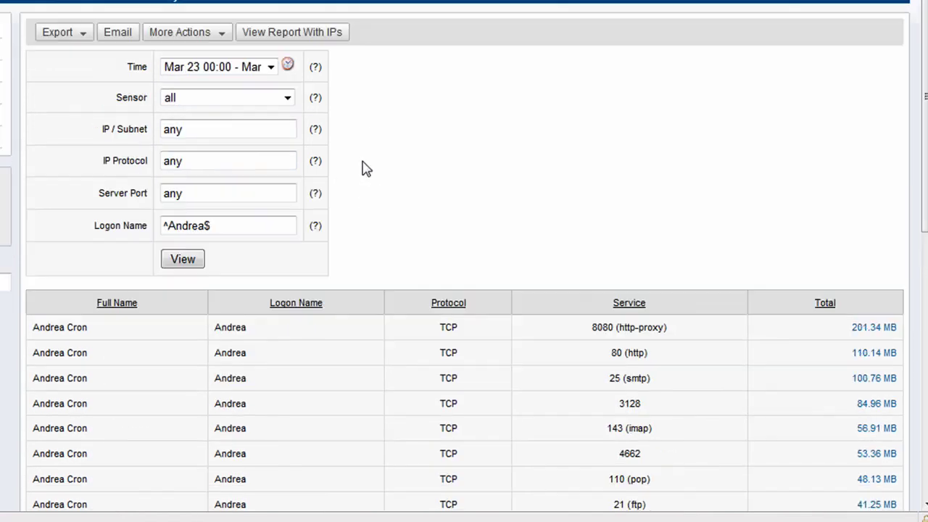